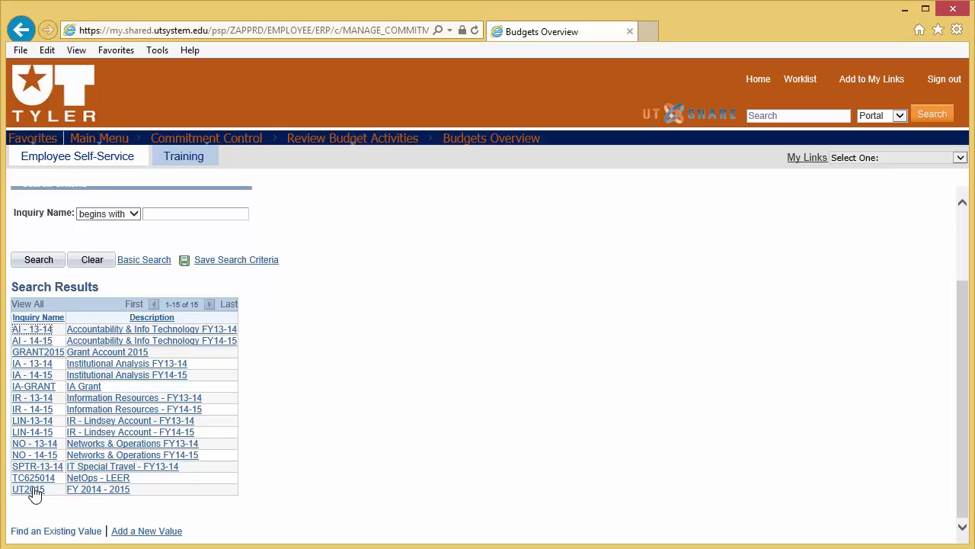
# Open the saved budget inquiry UT2015, review its criteria, and run the search.
pyautogui.click(34, 490)
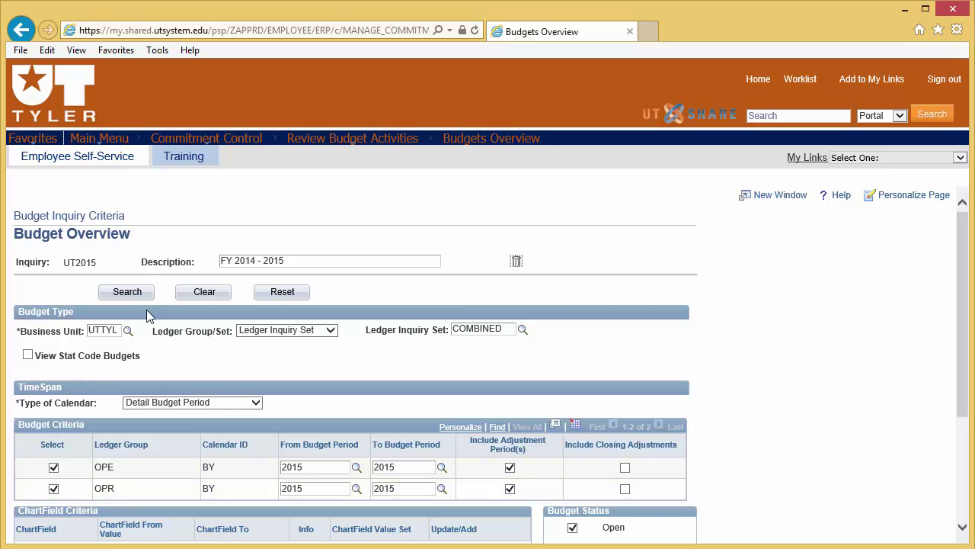
pyautogui.scroll(-5, 151, 323)
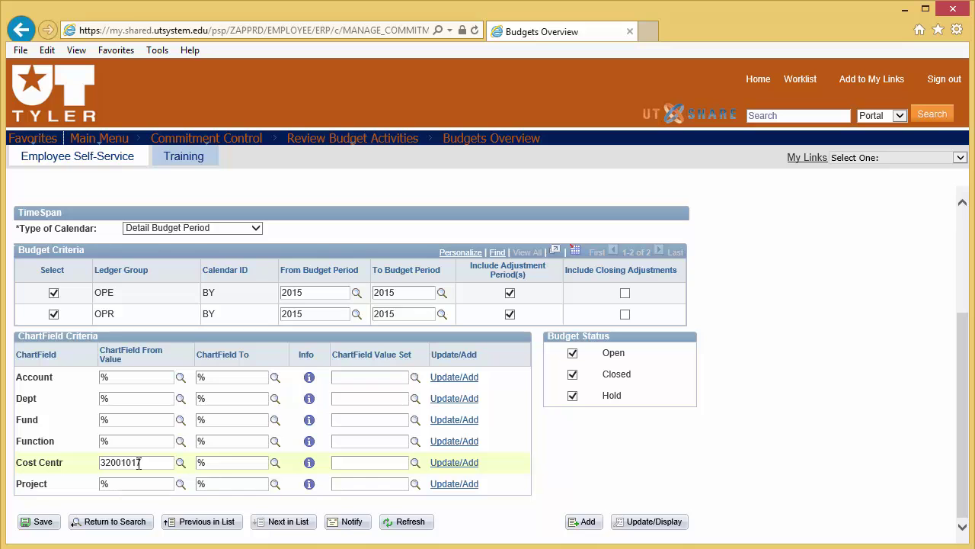
pyautogui.scroll(5, 138, 463)
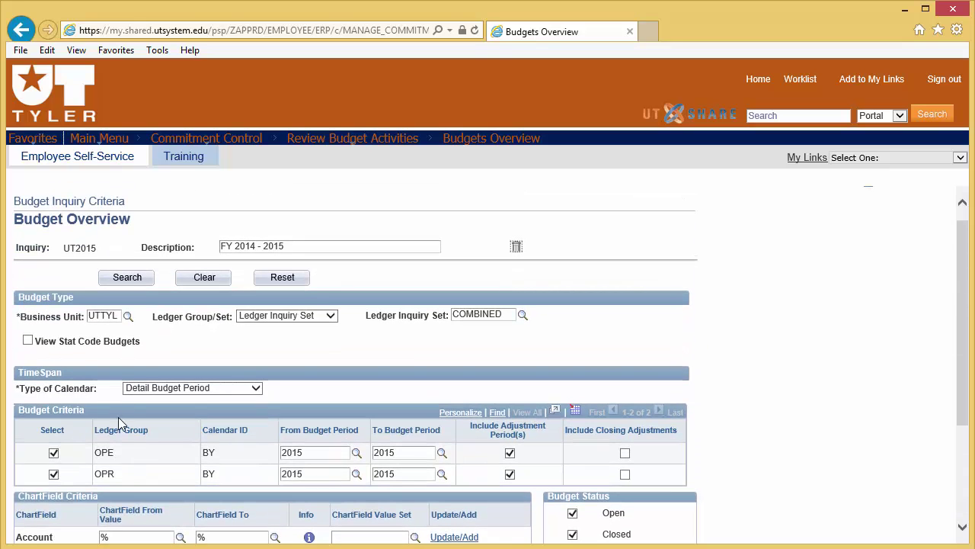
pyautogui.click(127, 277)
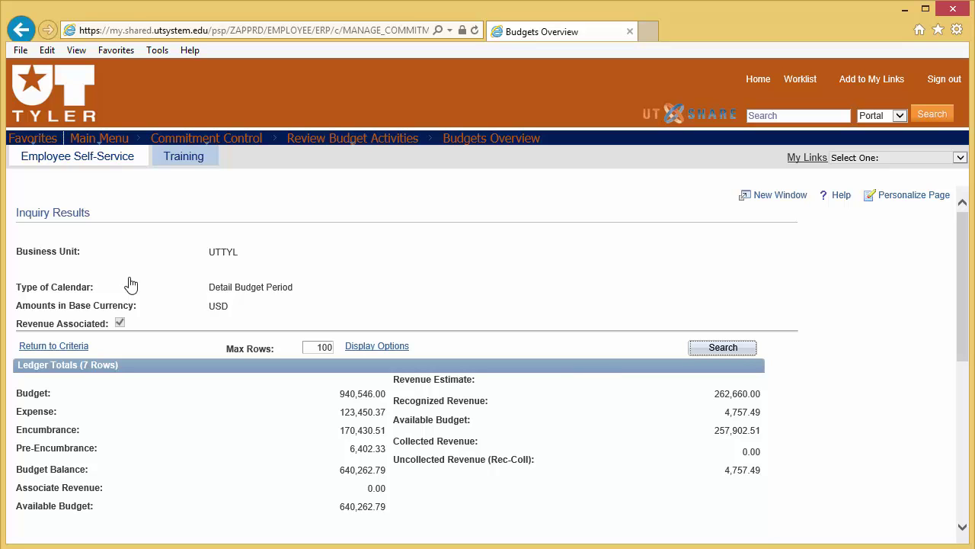
# Set the maximum number of rows for the inquiry results to 99999.
pyautogui.scroll(-3, 130, 284)
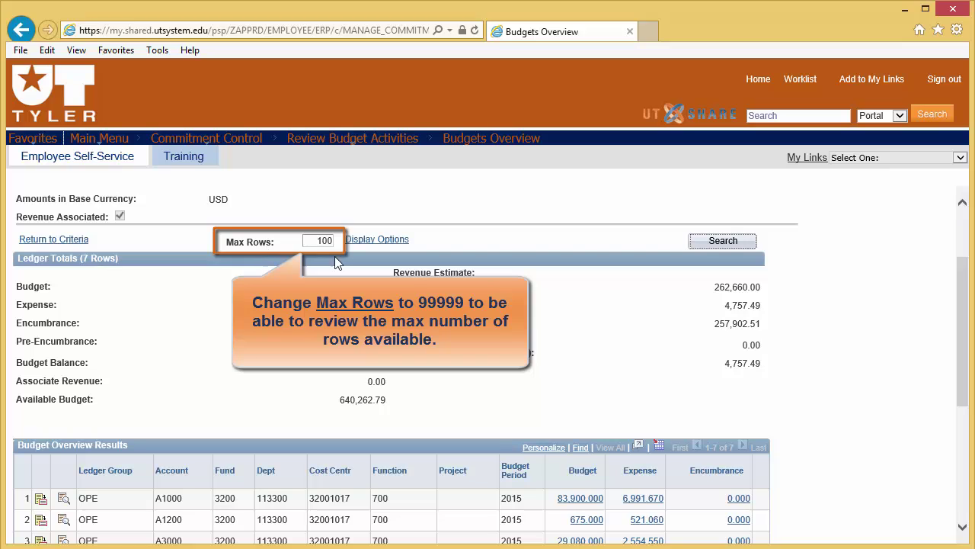
pyautogui.moveTo(315, 240); pyautogui.dragTo(347, 243)
pyautogui.write('99999')
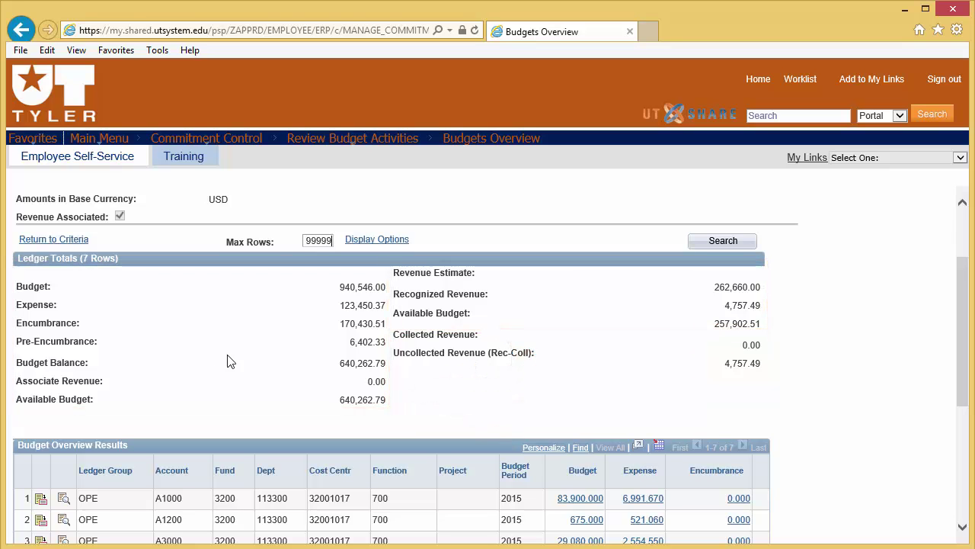
# Examine the expense and revenue ledger totals against the OPE and OPR rows of the Budget Overview Results, including the revenue columns.
pyautogui.scroll(-1, 233, 371)
pyautogui.scroll(-2, 232, 371)
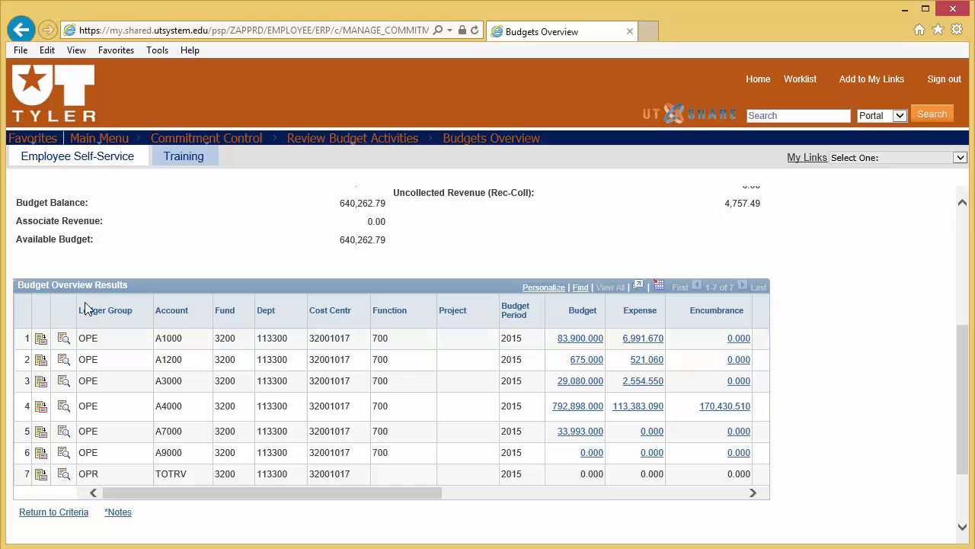
pyautogui.scroll(-1, 105, 301)
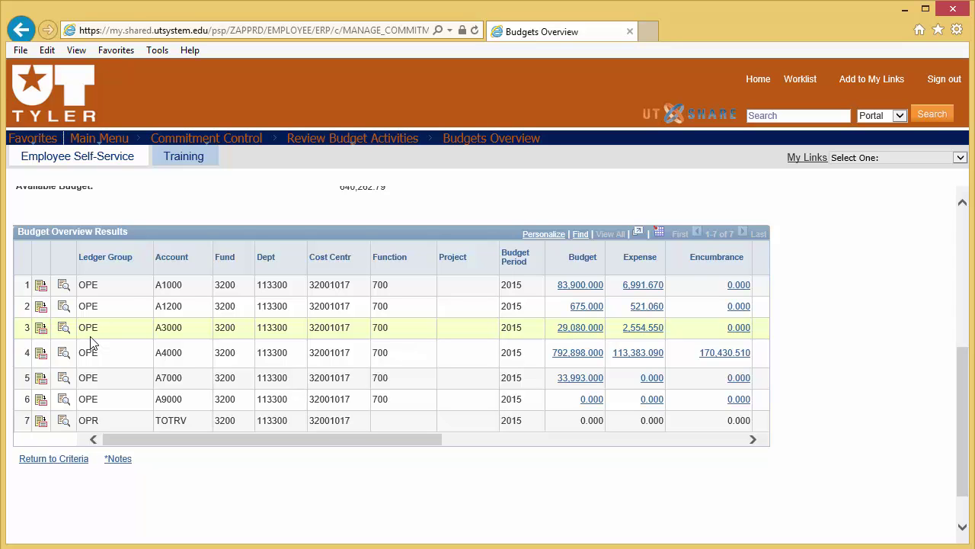
pyautogui.scroll(3, 90, 342)
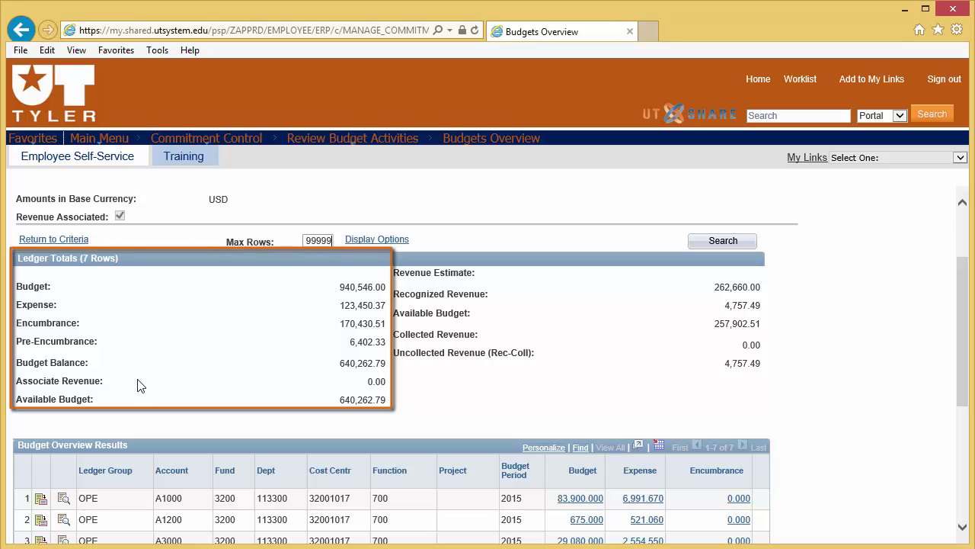
pyautogui.scroll(-5, 137, 385)
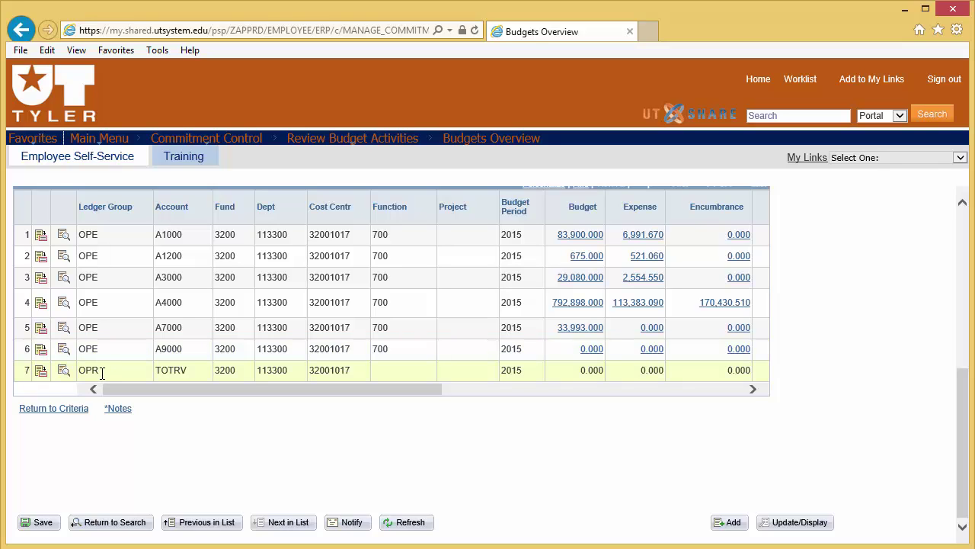
pyautogui.scroll(5, 101, 372)
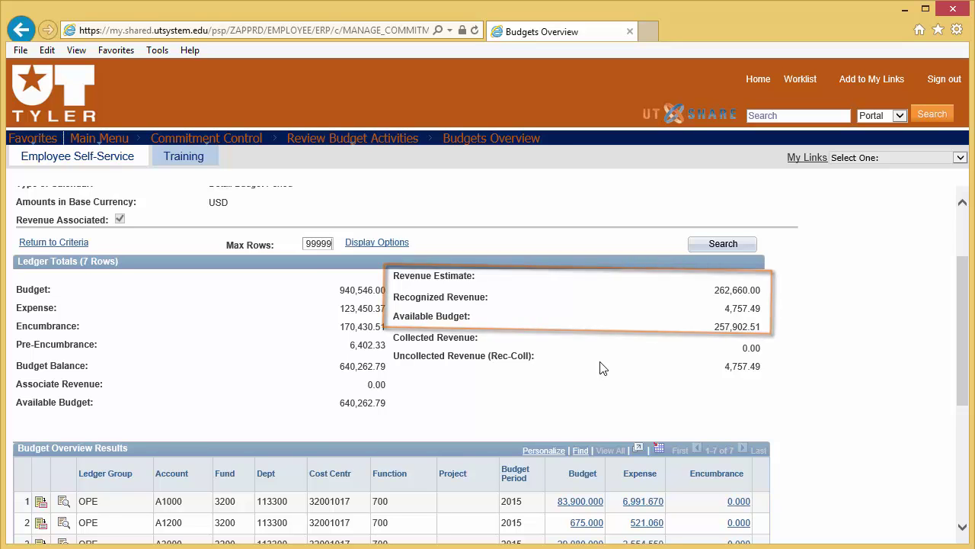
pyautogui.scroll(-3, 602, 367)
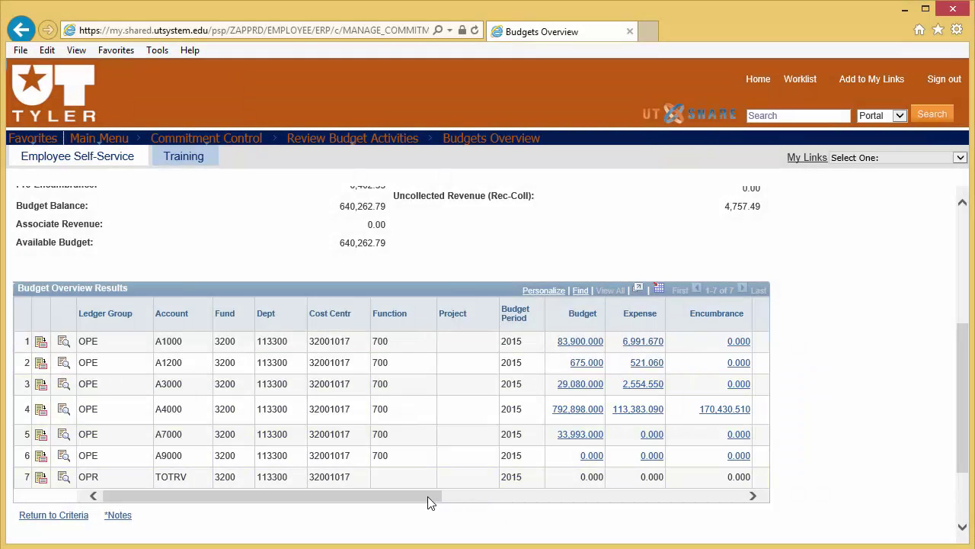
pyautogui.moveTo(427, 496); pyautogui.dragTo(640, 496)
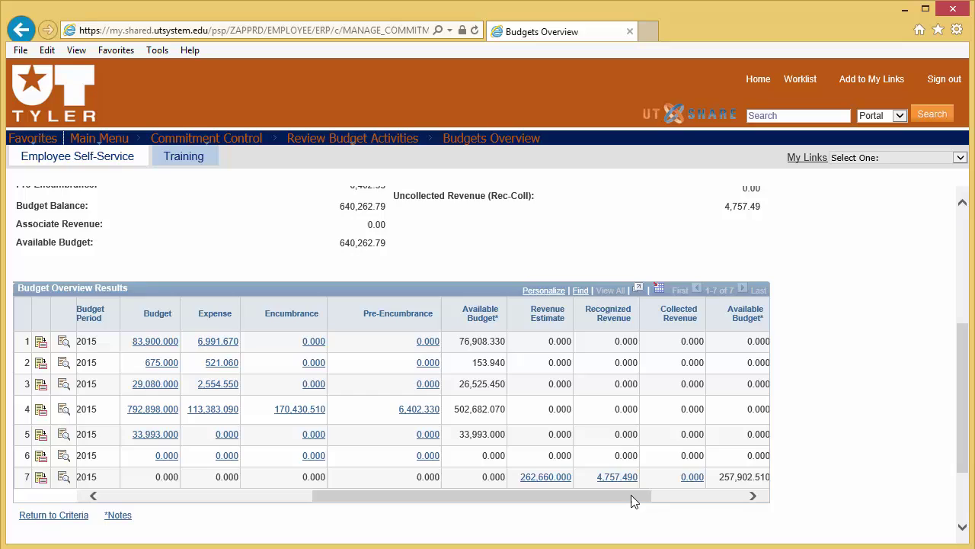
# View all columns of the Budget Overview Results in the enlarged grid and return to the inquiry results.
pyautogui.click(639, 291)
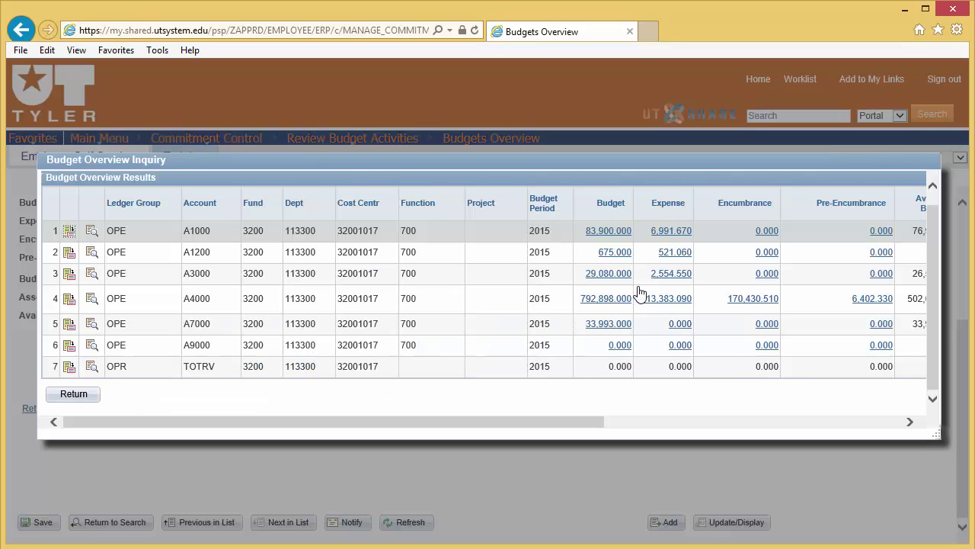
pyautogui.moveTo(539, 422); pyautogui.dragTo(758, 450)
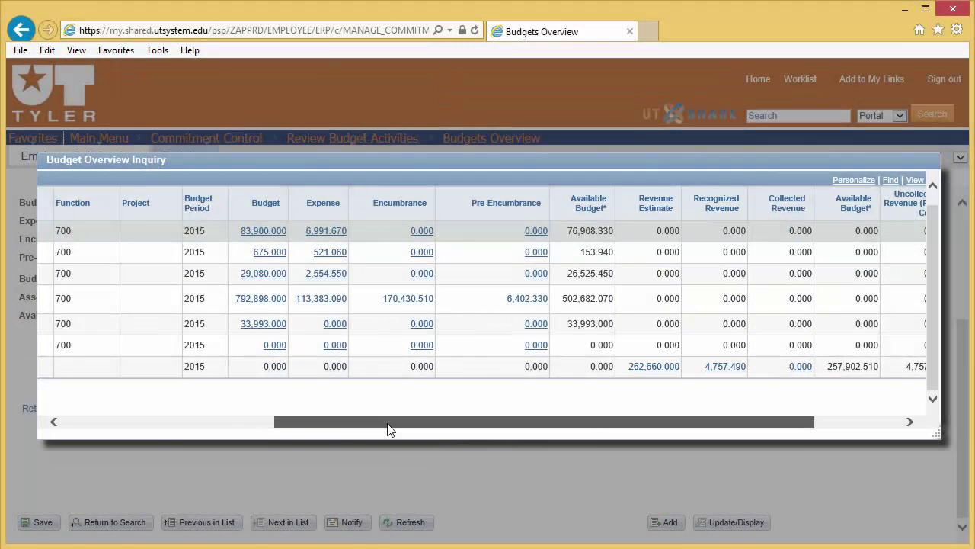
pyautogui.moveTo(388, 424); pyautogui.dragTo(167, 452)
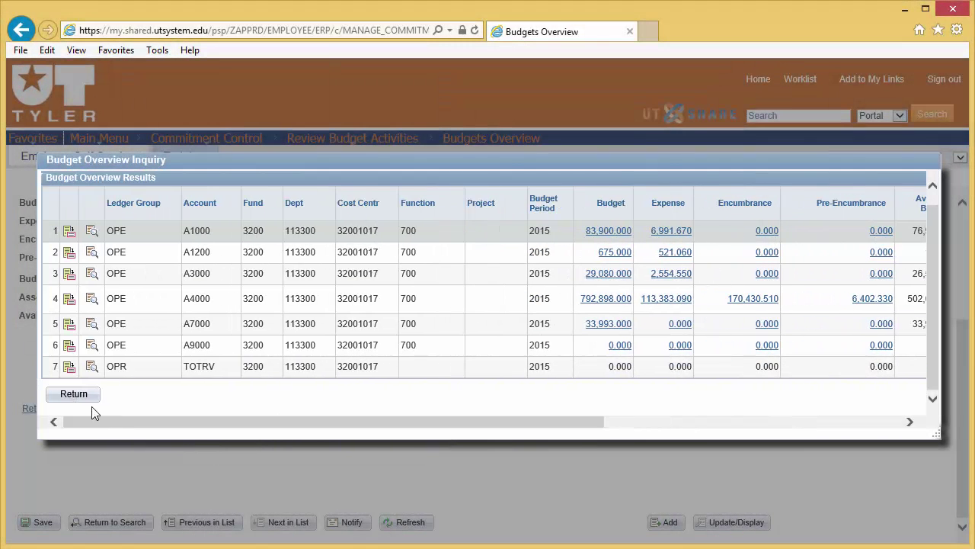
pyautogui.click(73, 394)
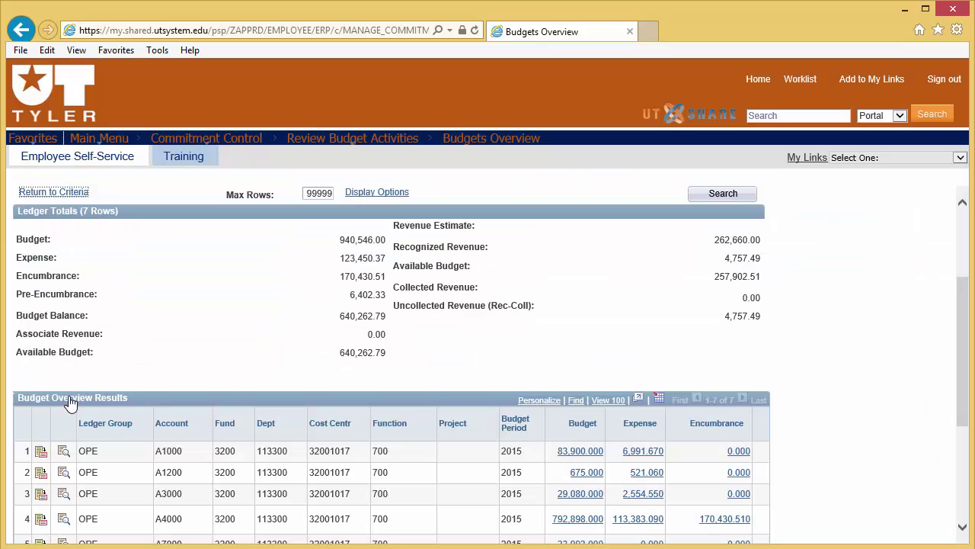
# Review the A4000 expense row and the TOTRV revenue row across all columns of the Budget Overview Results.
pyautogui.scroll(-3, 790, 355)
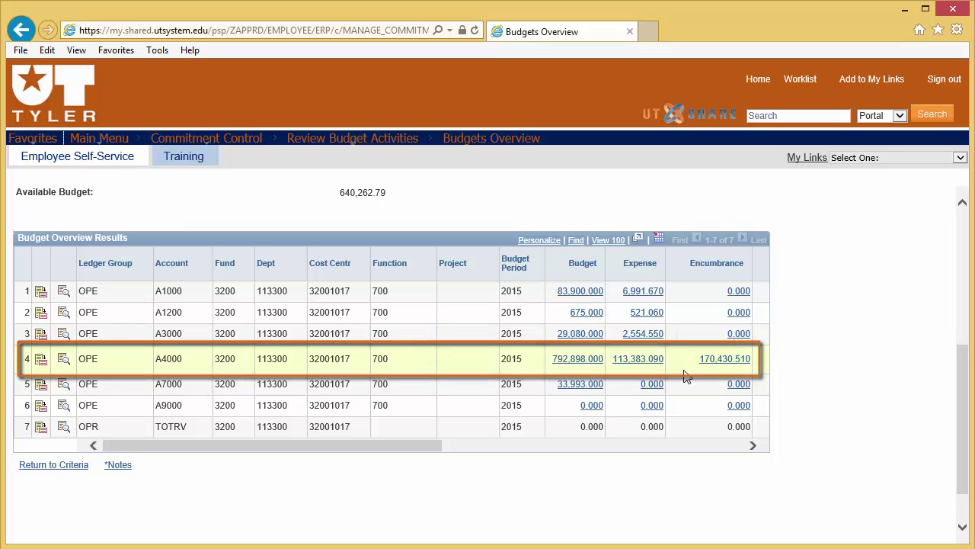
pyautogui.moveTo(431, 447); pyautogui.dragTo(602, 446)
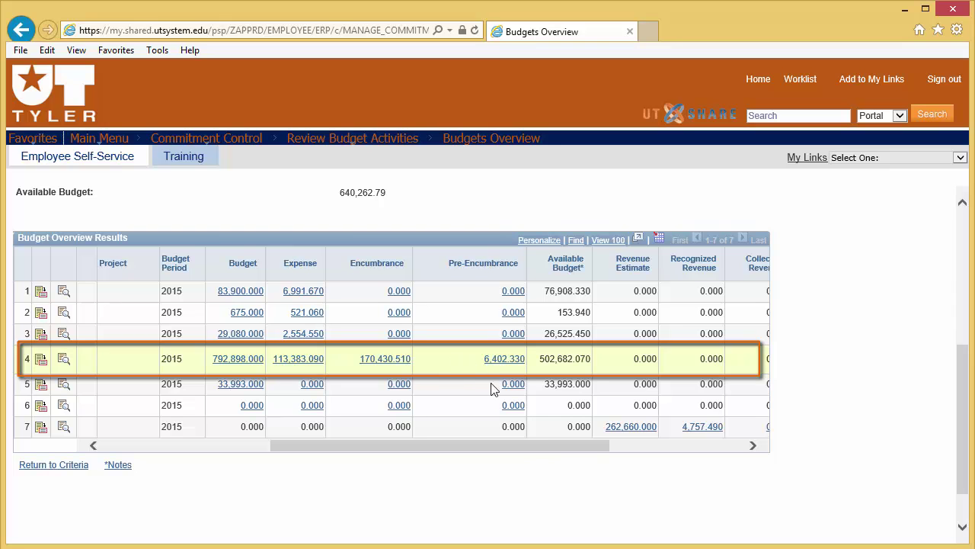
pyautogui.moveTo(540, 446); pyautogui.dragTo(648, 446)
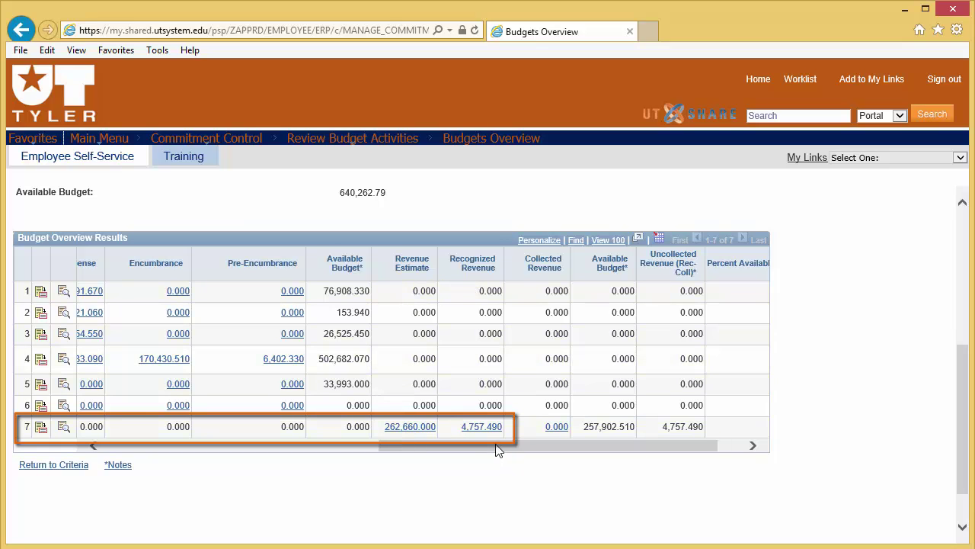
pyautogui.moveTo(495, 450); pyautogui.dragTo(131, 450)
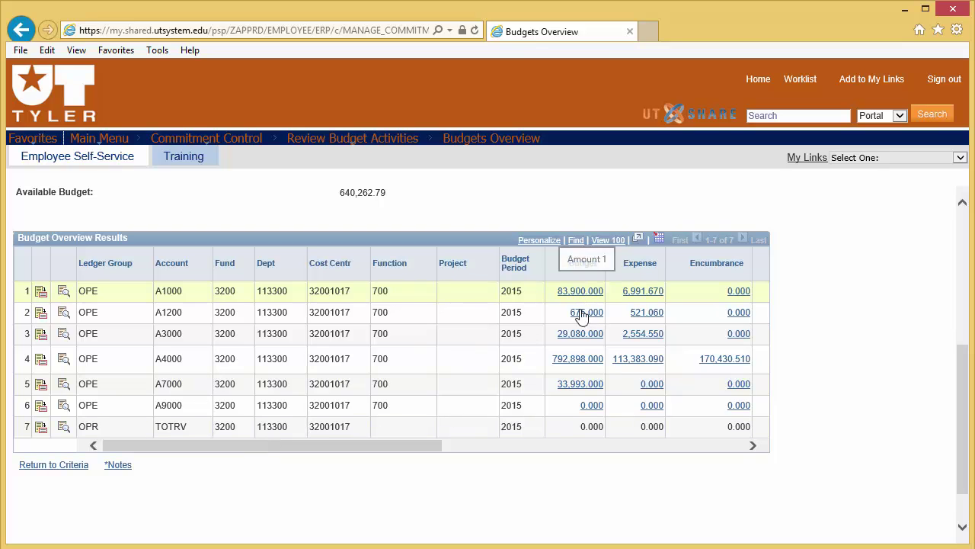
# Open the activity log behind account A4000's budget amount and drill down into the line of journal BUDXFR3536.
pyautogui.click(578, 364)
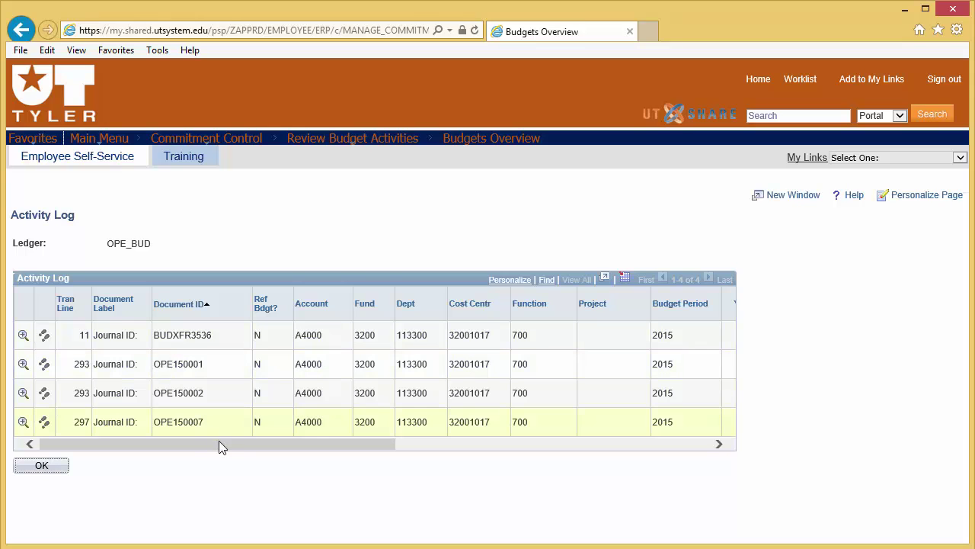
pyautogui.moveTo(228, 444); pyautogui.dragTo(571, 424)
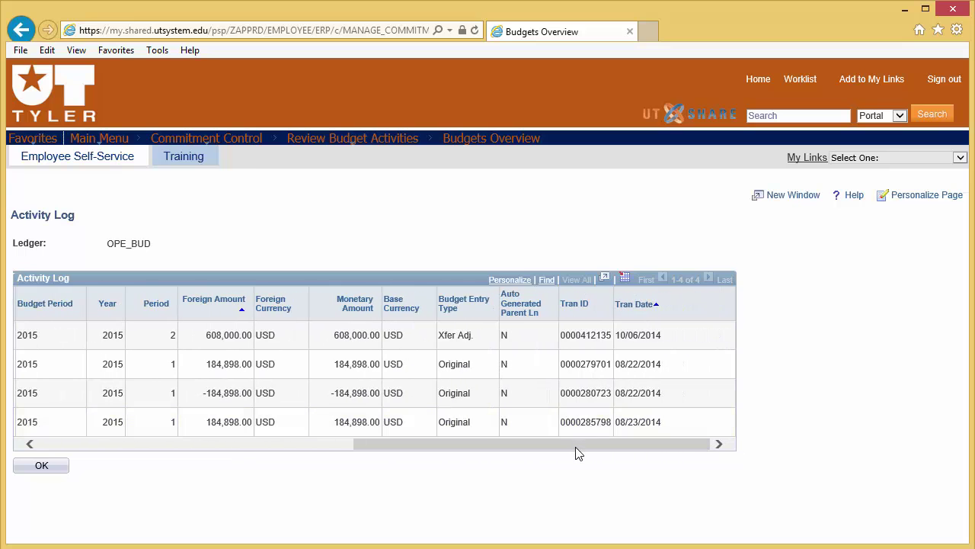
pyautogui.click(606, 279)
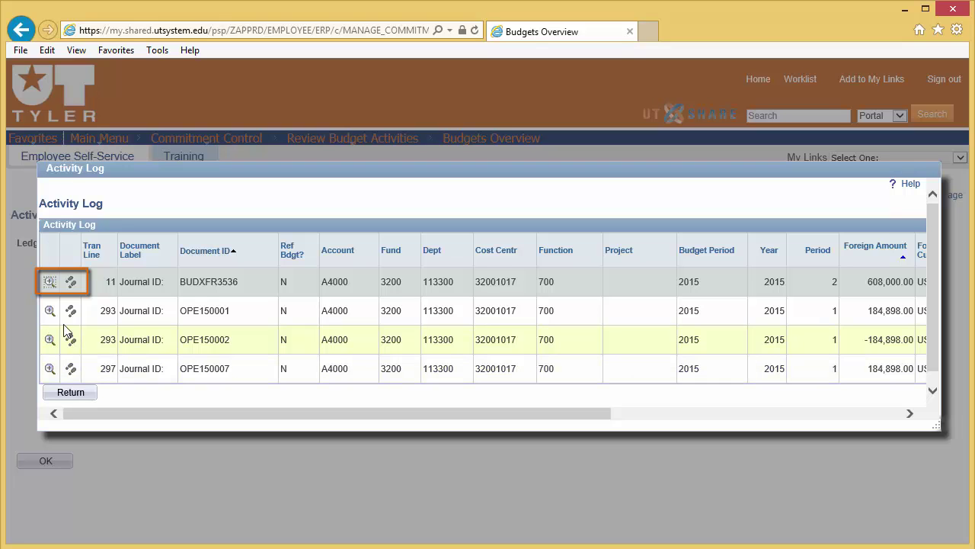
pyautogui.click(50, 282)
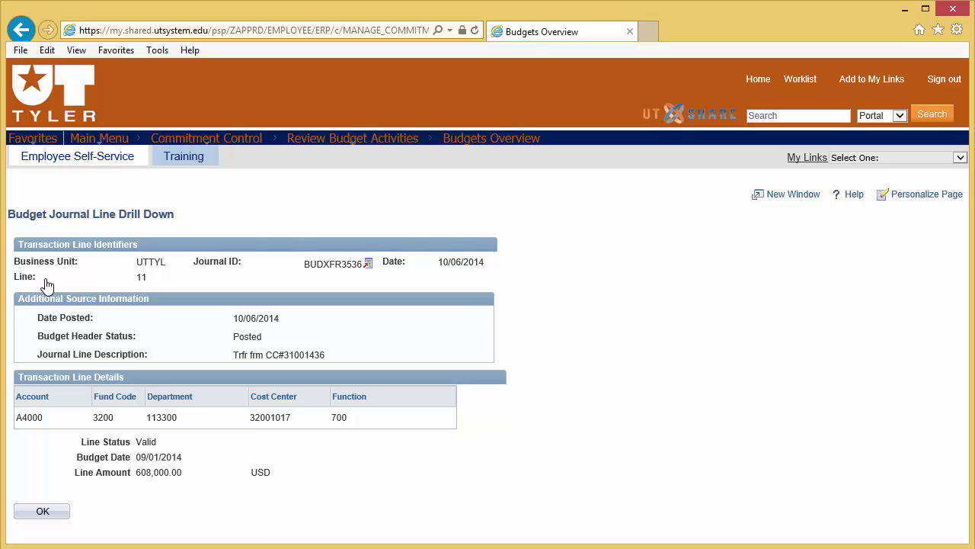
# Try to open the source entry of journal BUDXFR3536, and return to the Budget Overview Results.
pyautogui.click(369, 266)
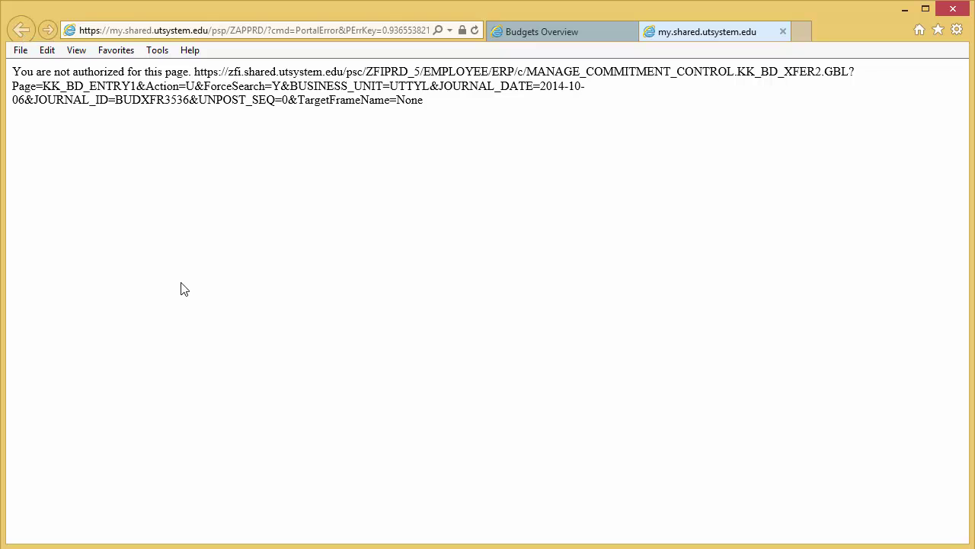
pyautogui.click(782, 31)
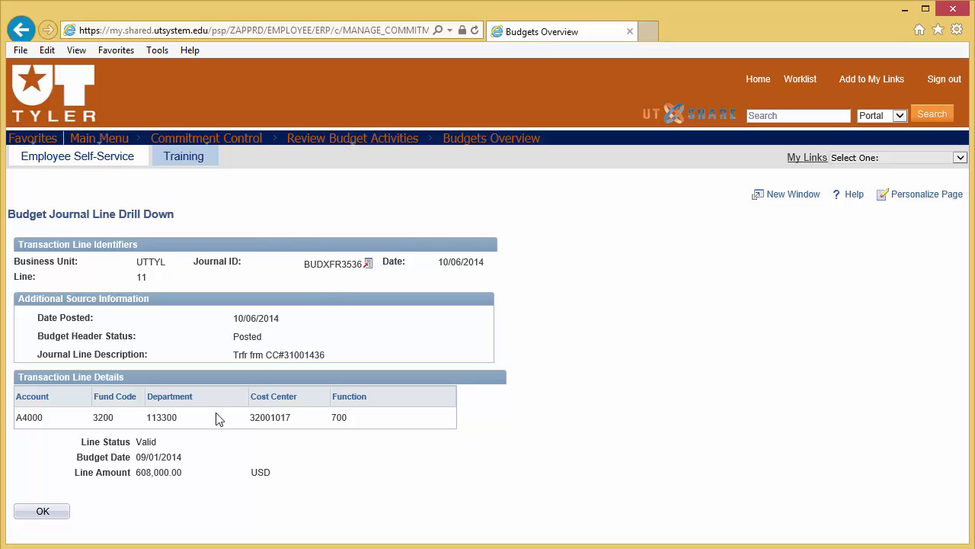
pyautogui.click(43, 512)
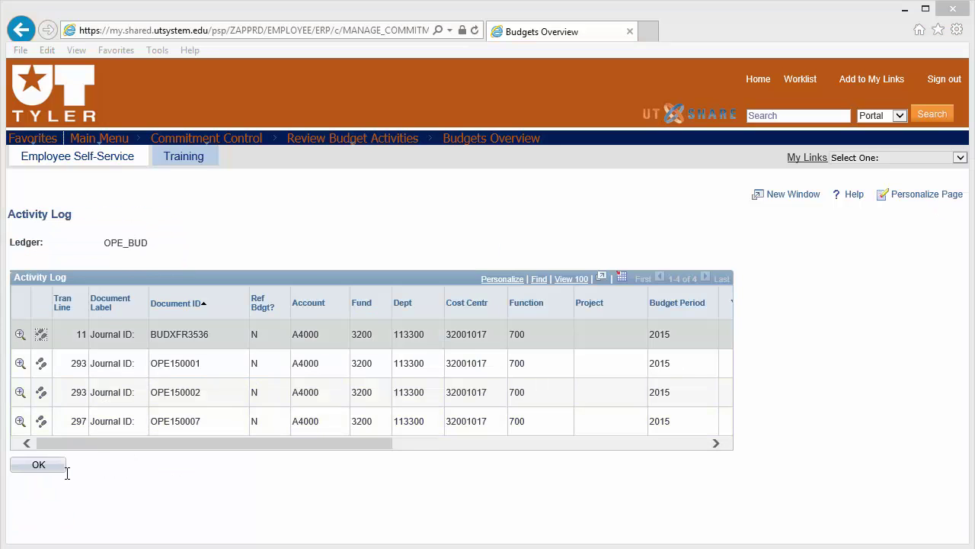
pyautogui.click(39, 468)
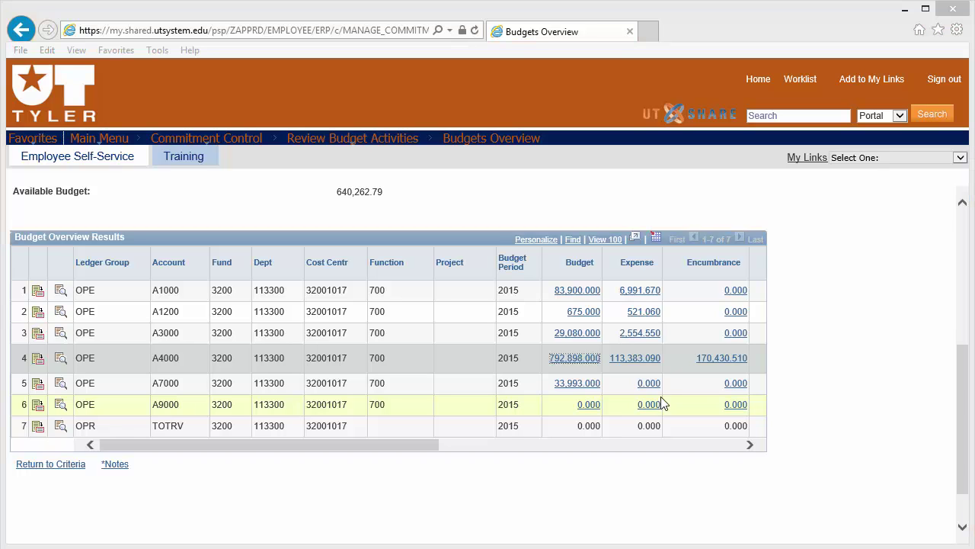
# Review the voucher lines in the activity log behind account A4000's expense amount and return to the Budget Overview Results.
pyautogui.click(638, 358)
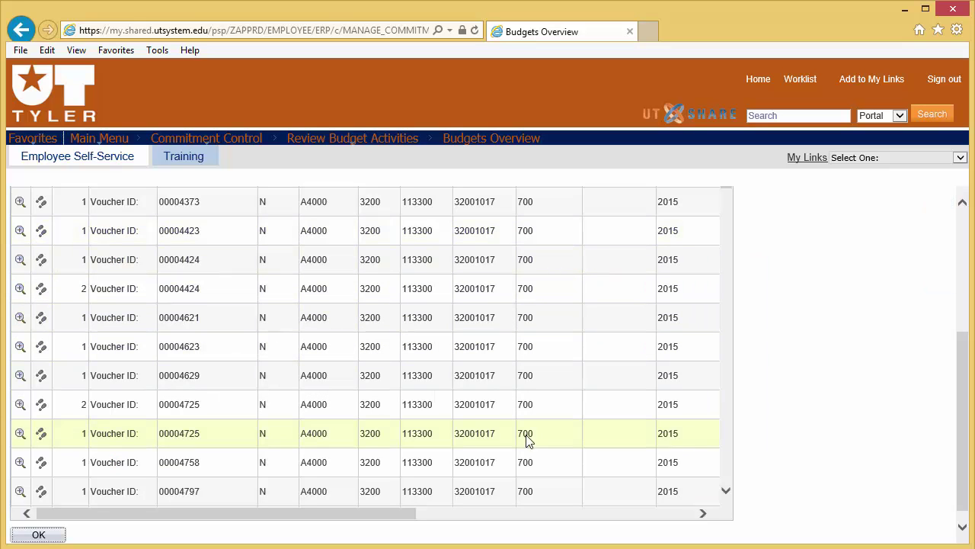
pyautogui.moveTo(968, 438); pyautogui.dragTo(964, 320)
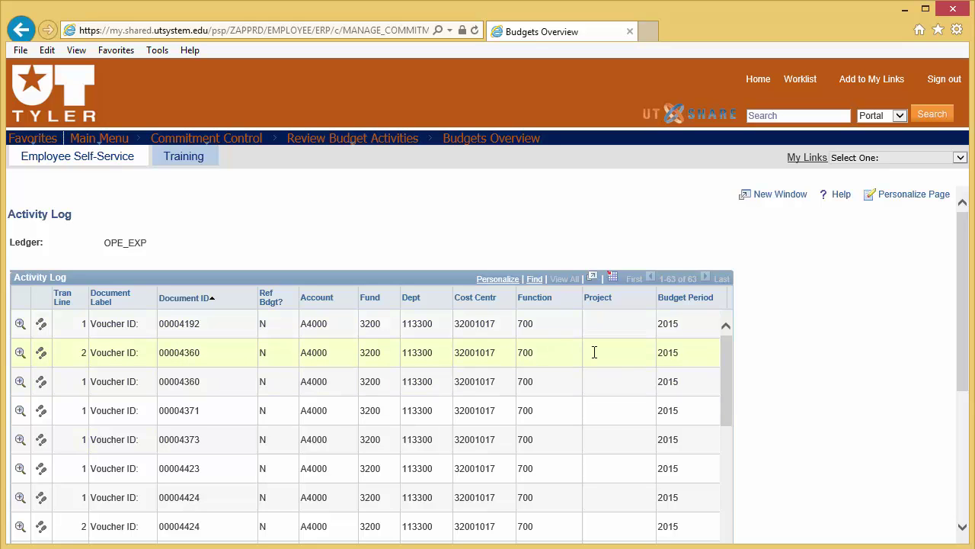
pyautogui.moveTo(727, 379); pyautogui.dragTo(739, 521)
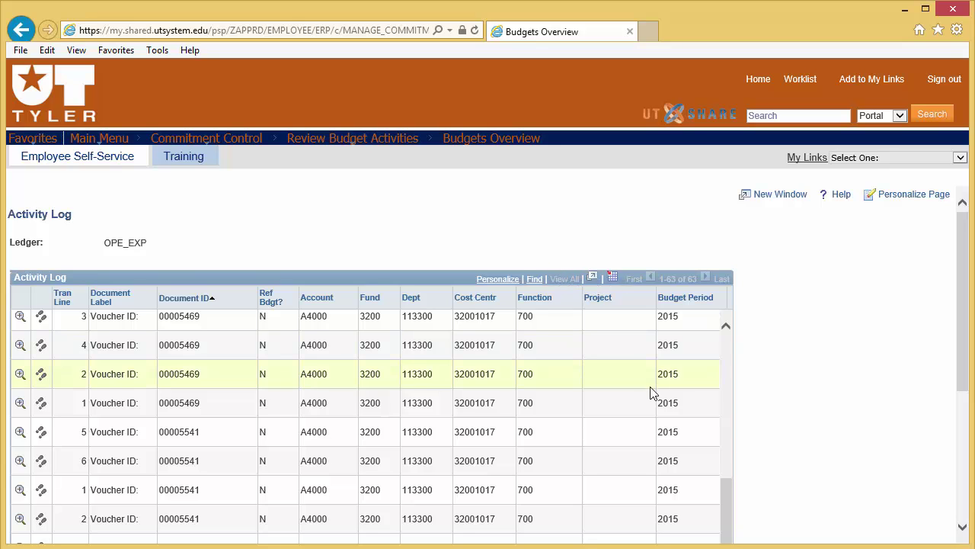
pyautogui.moveTo(729, 522); pyautogui.dragTo(737, 451)
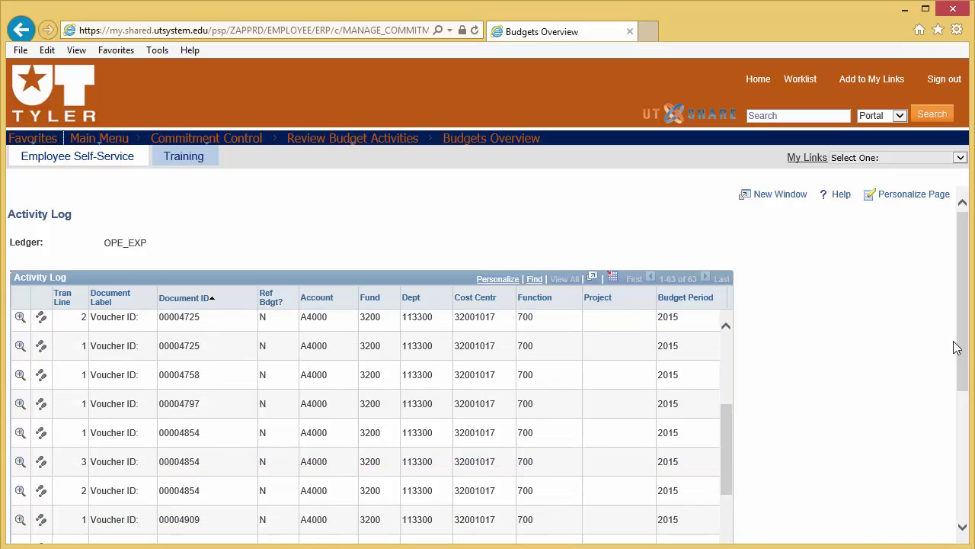
pyautogui.moveTo(964, 342); pyautogui.dragTo(957, 487)
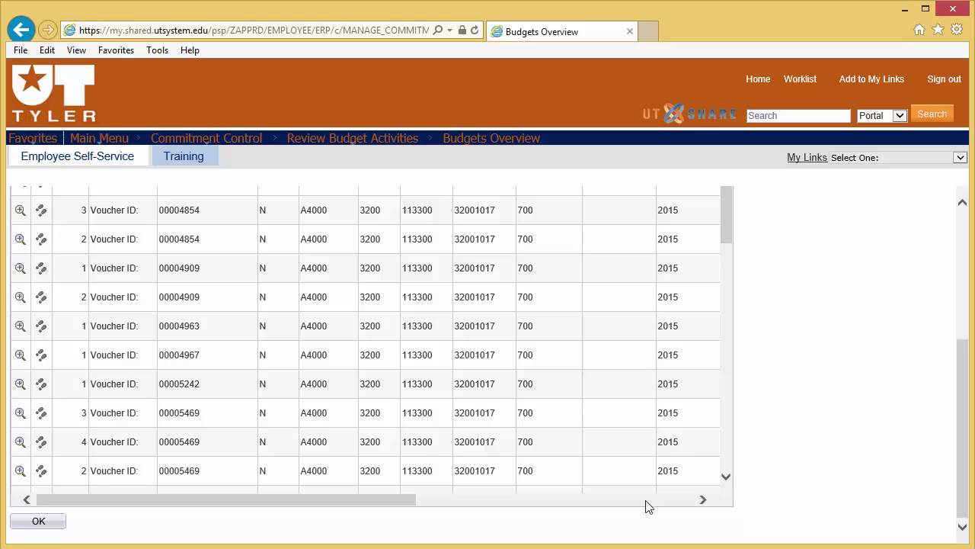
pyautogui.click(47, 525)
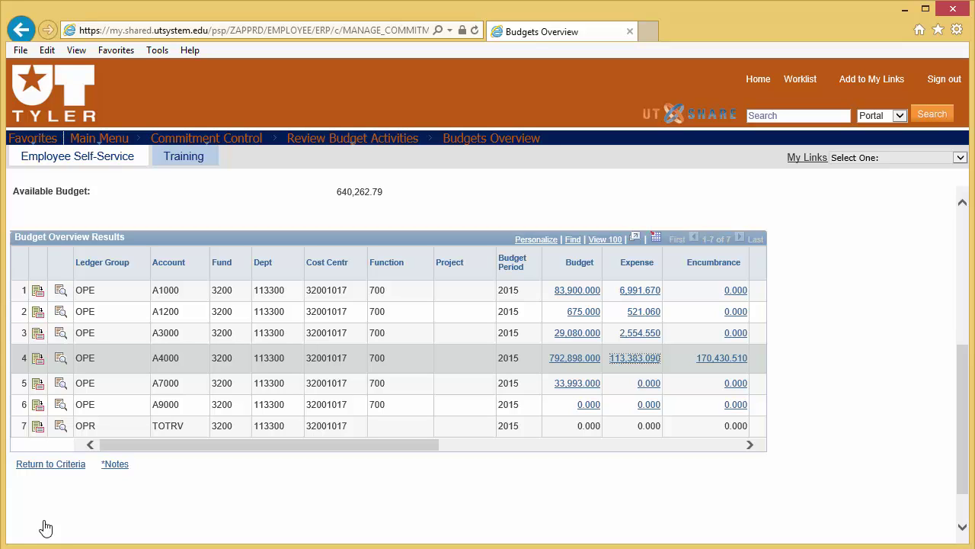
# Review the purchase order lines in the activity log behind account A4000's encumbrance amount and return to the Budget Overview Results.
pyautogui.click(707, 363)
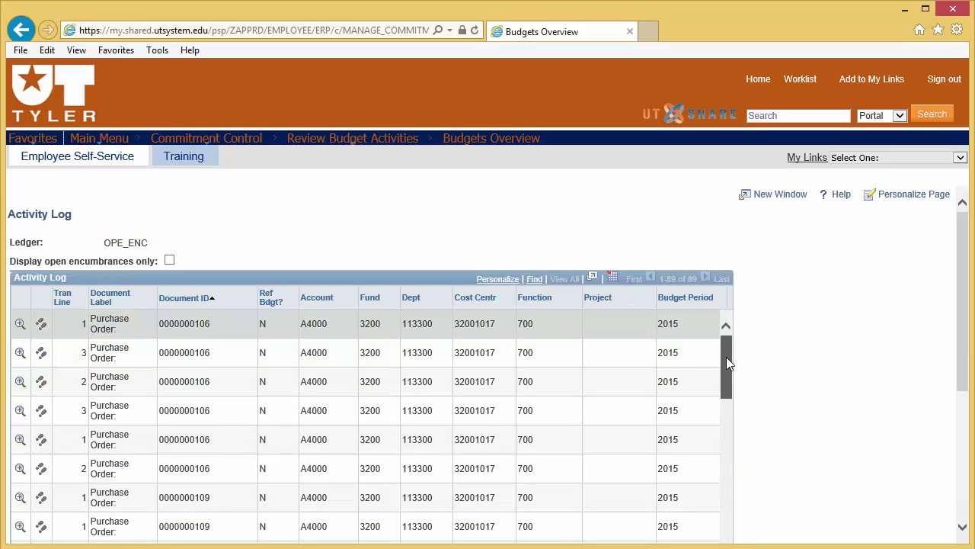
pyautogui.moveTo(726, 362); pyautogui.dragTo(723, 382)
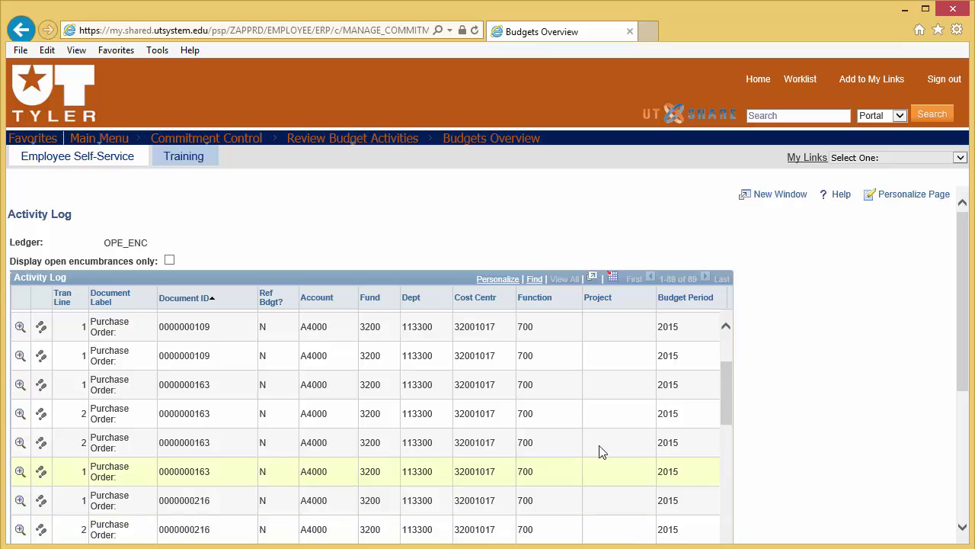
pyautogui.moveTo(729, 403); pyautogui.dragTo(725, 526)
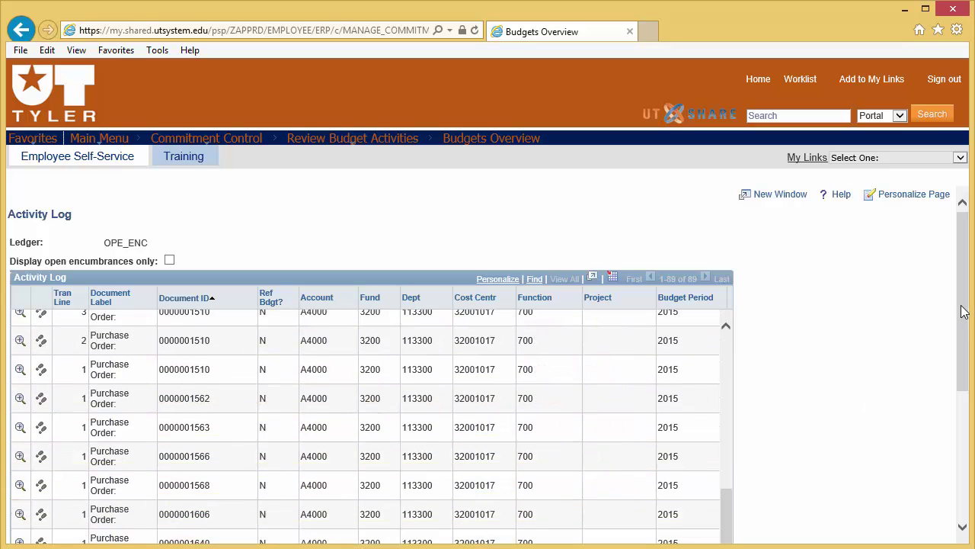
pyautogui.moveTo(964, 311); pyautogui.dragTo(963, 442)
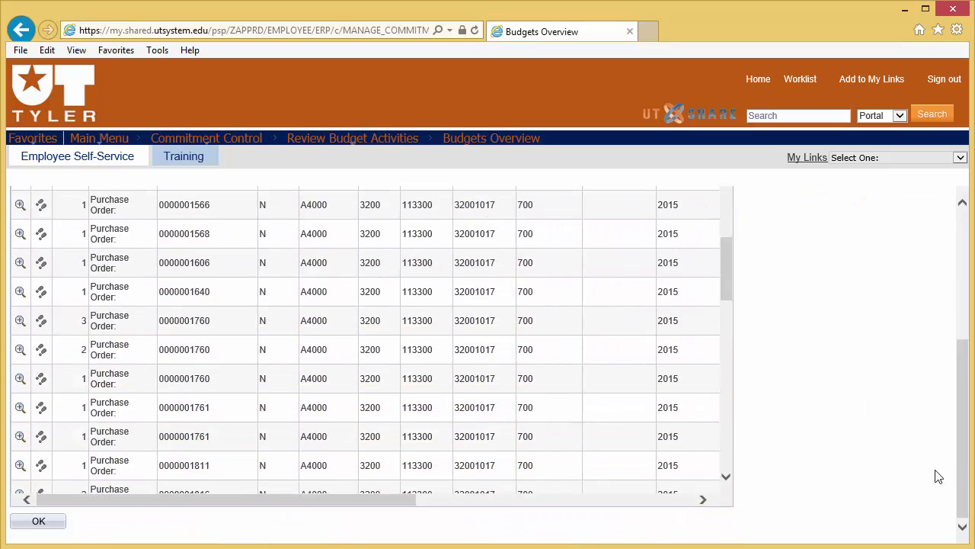
pyautogui.click(32, 524)
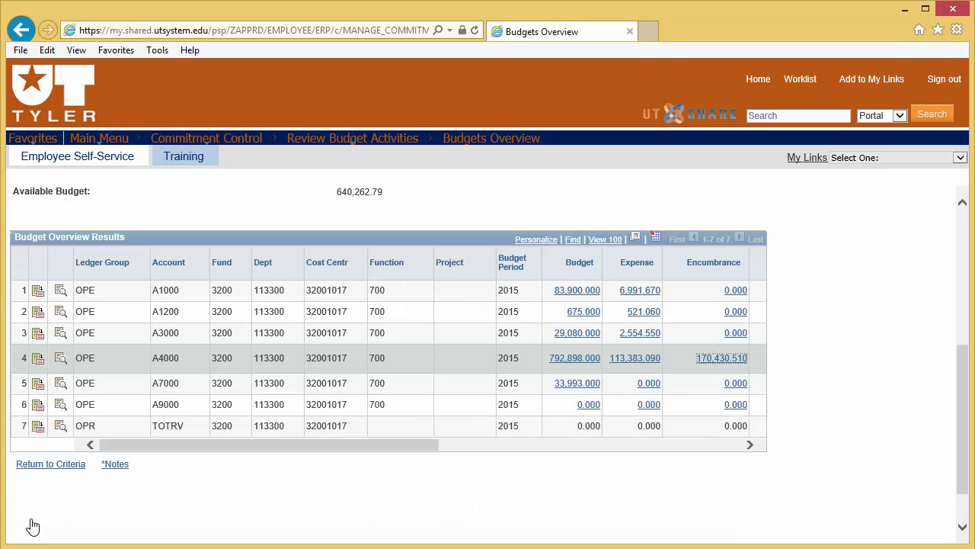
# Review the journal lines in the activity log behind the TOTRV row's recognized revenue and return to the Budget Overview Results.
pyautogui.moveTo(434, 445); pyautogui.dragTo(669, 453)
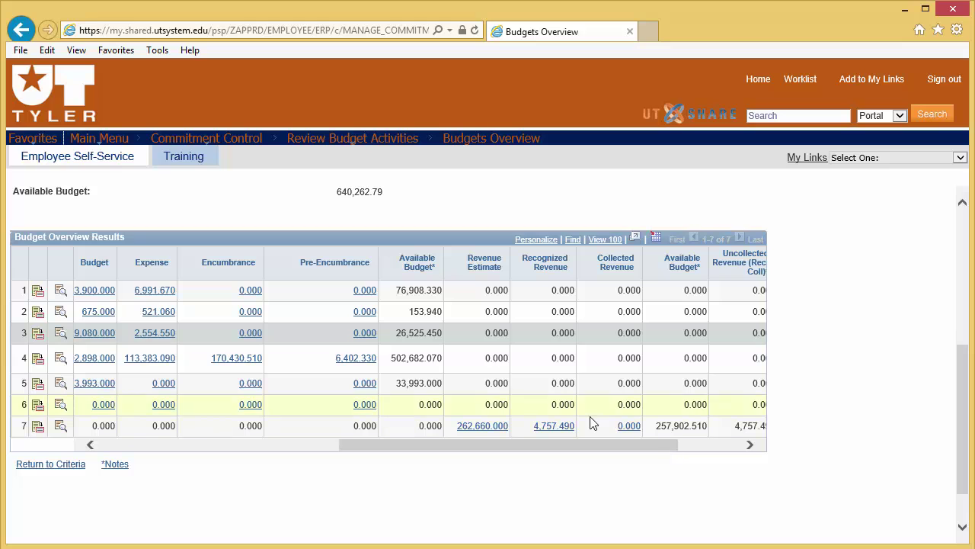
pyautogui.click(547, 428)
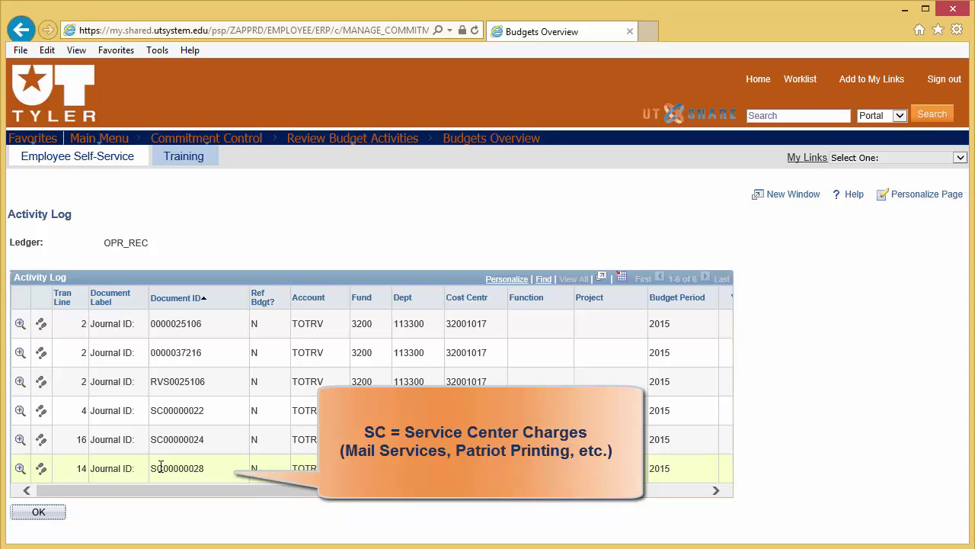
pyautogui.click(45, 514)
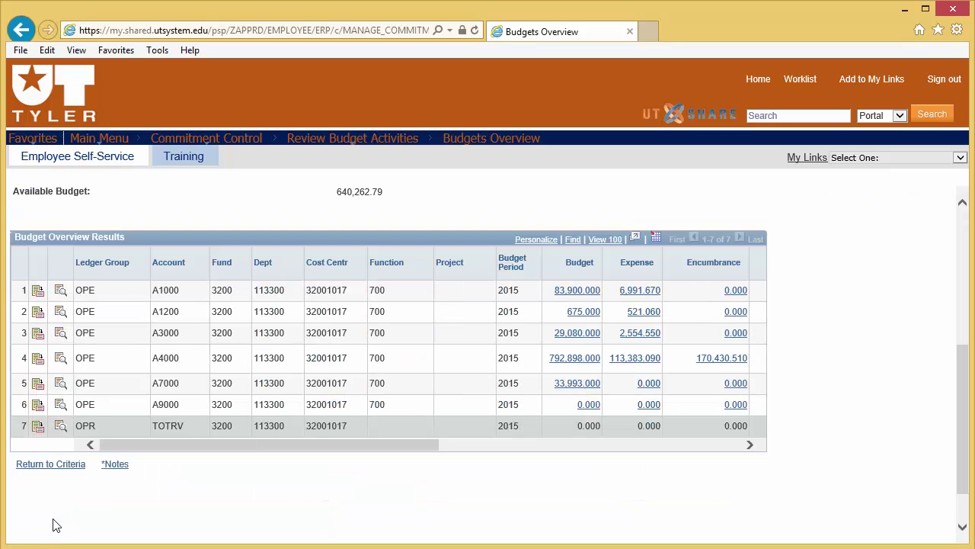
# Open the activity log behind account A4000's expense amount, sort it by Document ID in descending order, and review its journal, employee and voucher lines.
pyautogui.click(637, 358)
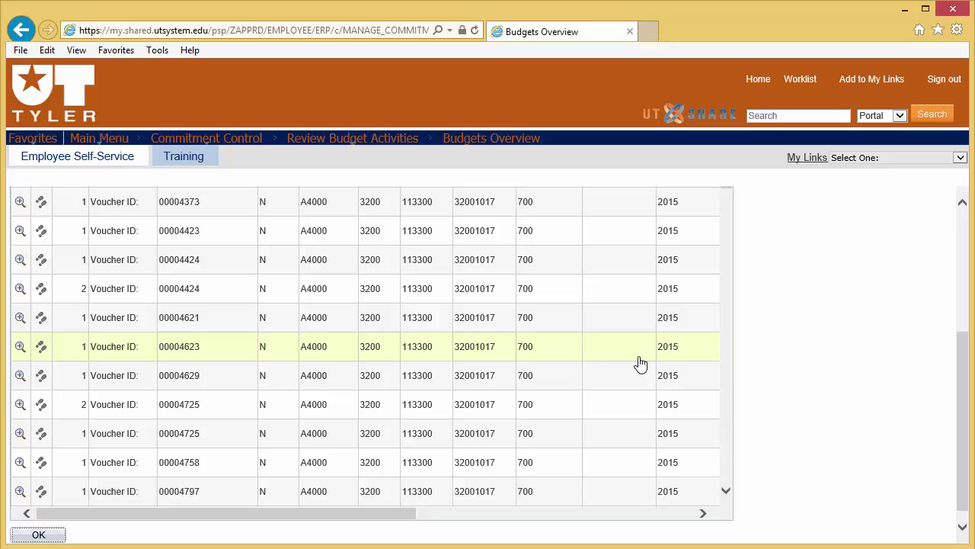
pyautogui.scroll(4, 964, 408)
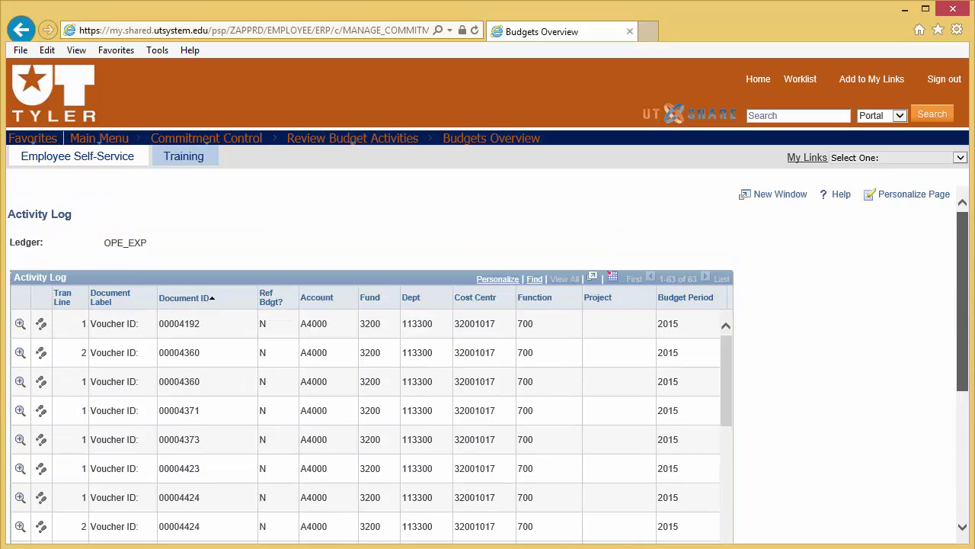
pyautogui.click(189, 298)
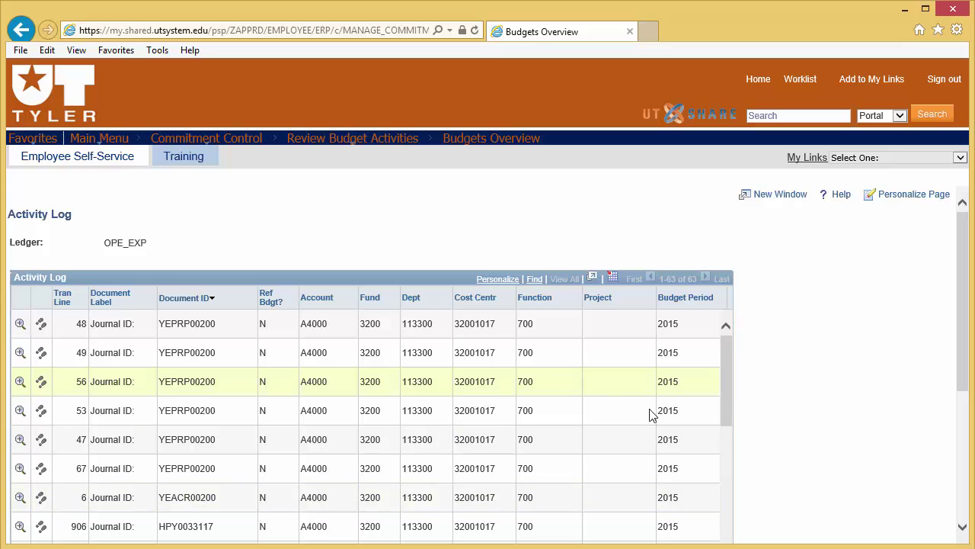
pyautogui.moveTo(727, 391); pyautogui.dragTo(729, 441)
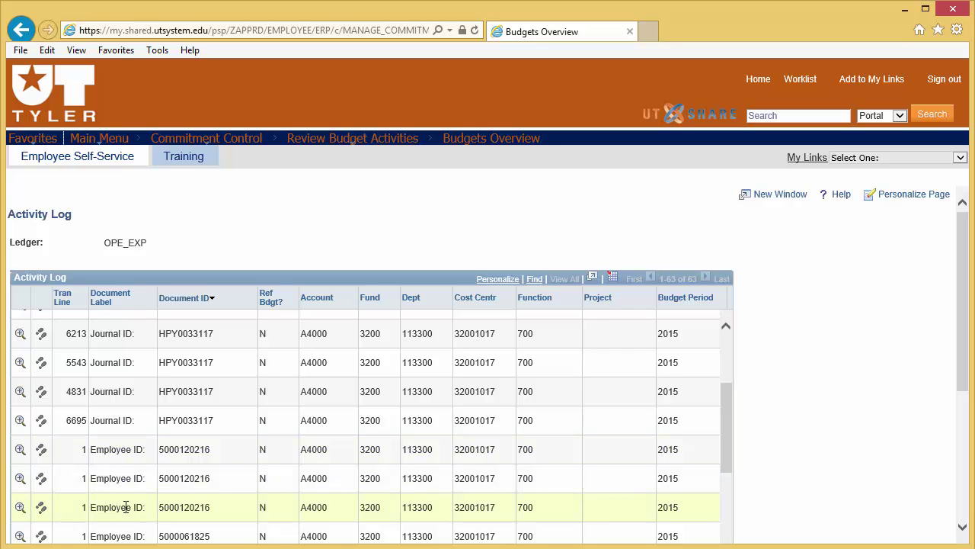
pyautogui.moveTo(726, 434); pyautogui.dragTo(733, 525)
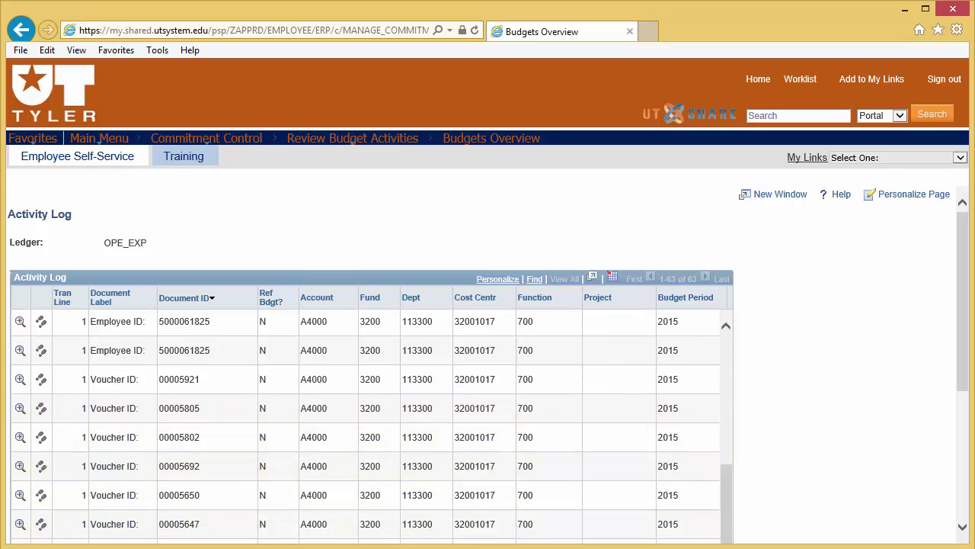
pyautogui.moveTo(964, 372); pyautogui.dragTo(960, 505)
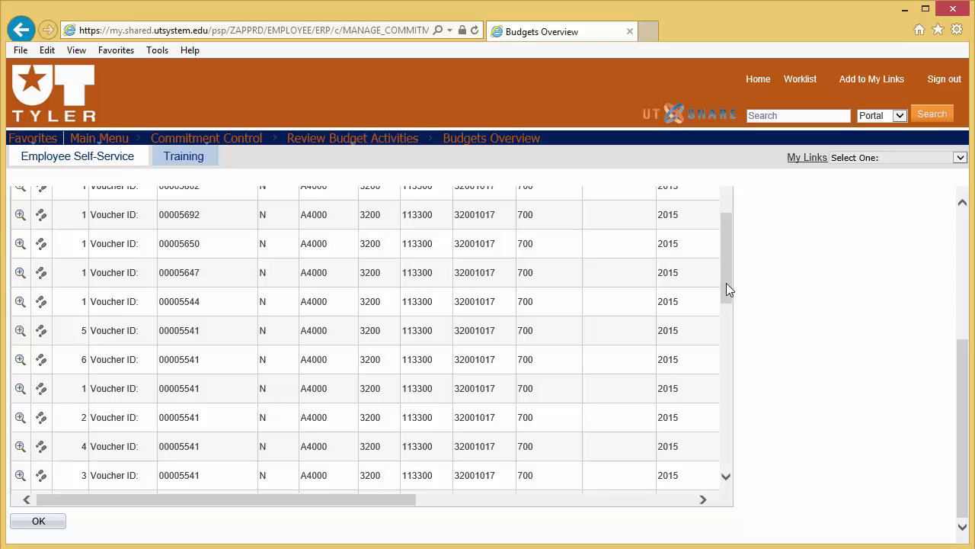
pyautogui.moveTo(726, 289); pyautogui.dragTo(729, 338)
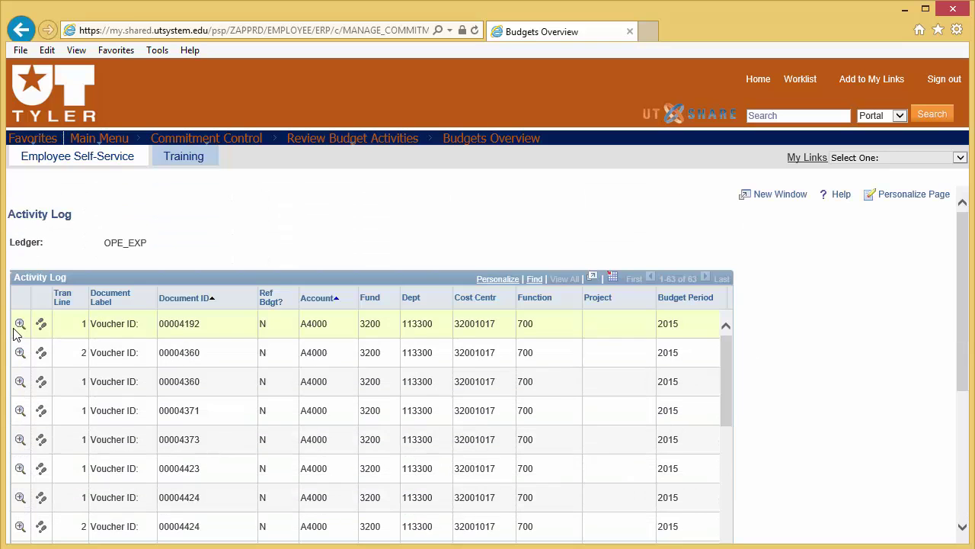
# Drill down into line 1 of voucher 00004192 in the activity log and open the voucher's source entry.
pyautogui.click(20, 324)
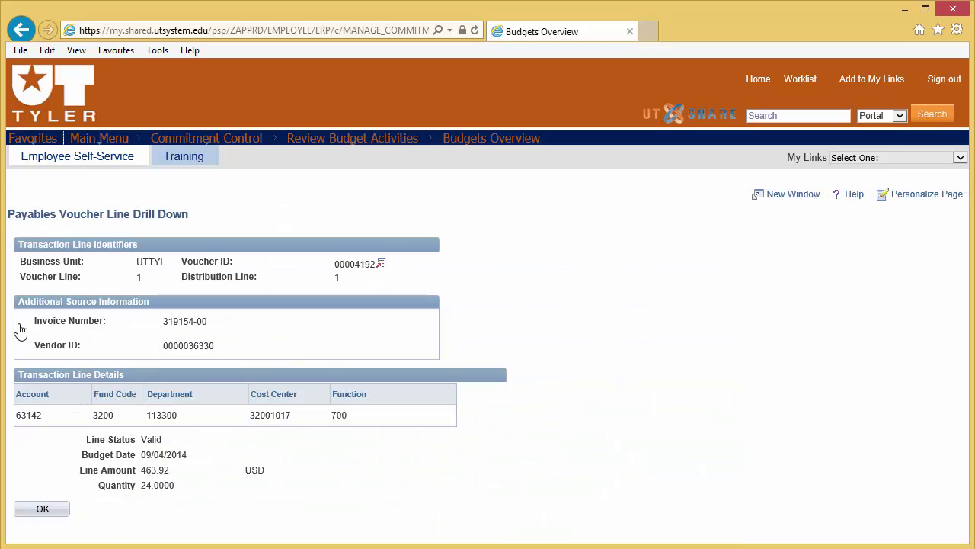
pyautogui.click(381, 263)
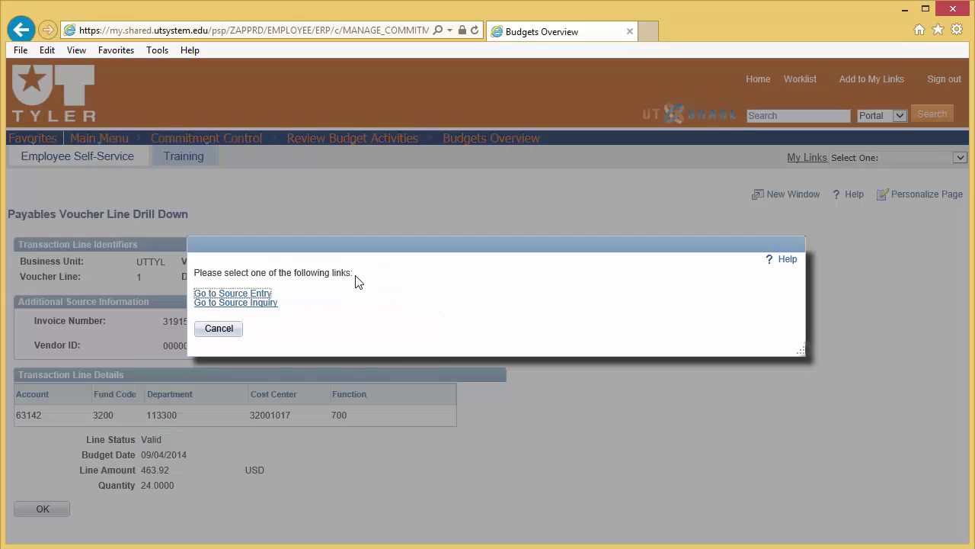
pyautogui.click(227, 294)
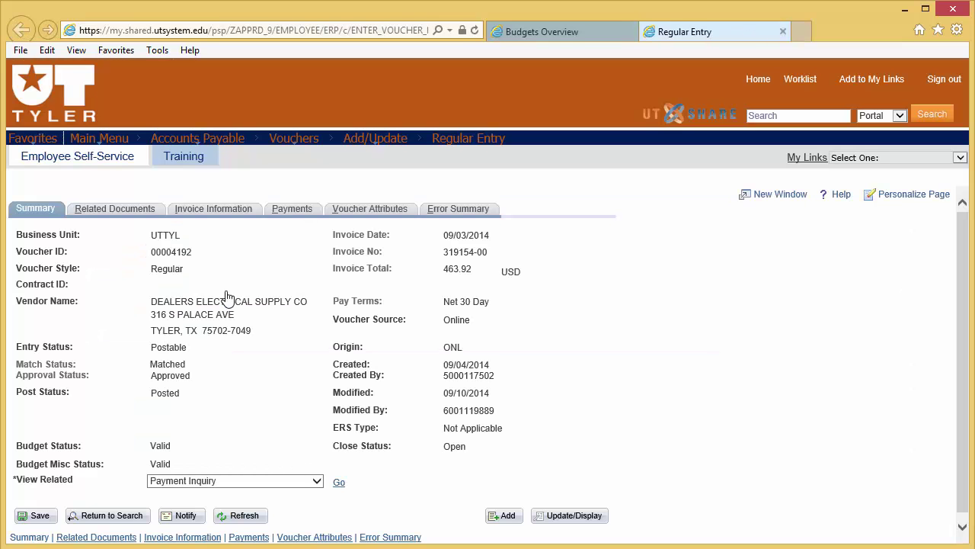
# Examine the voucher's related documents, invoice information and payment details, and close the source entry to return to the voucher line drill down.
pyautogui.click(122, 214)
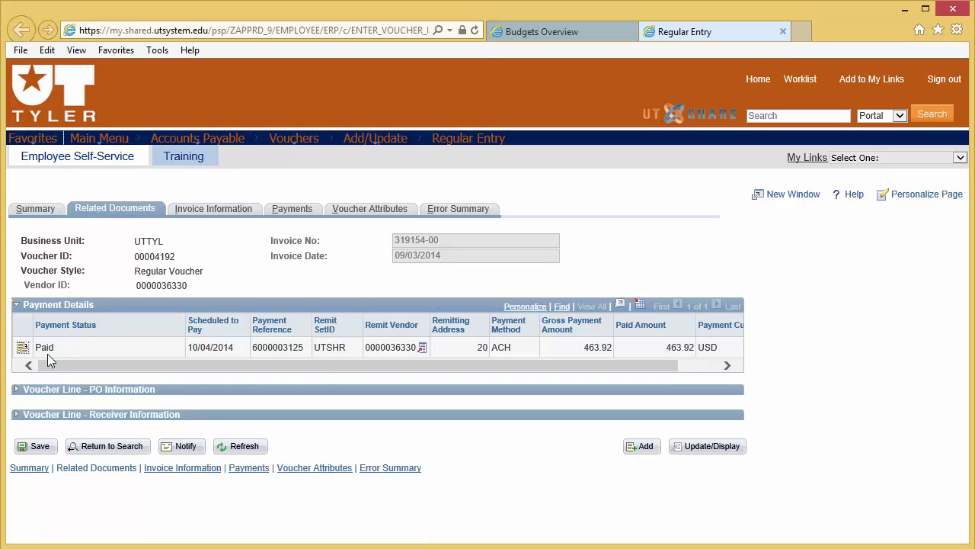
pyautogui.click(212, 208)
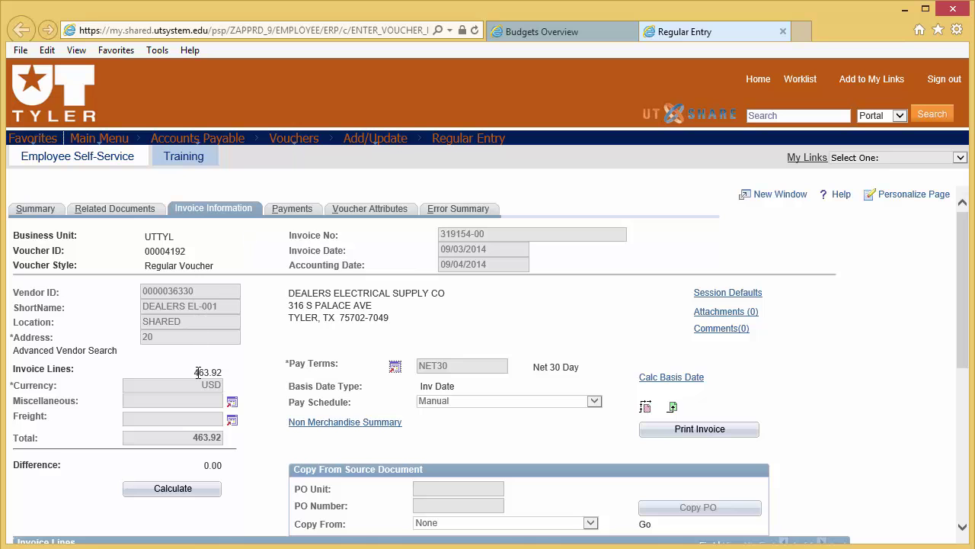
pyautogui.click(292, 209)
pyautogui.scroll(-3, 329, 412)
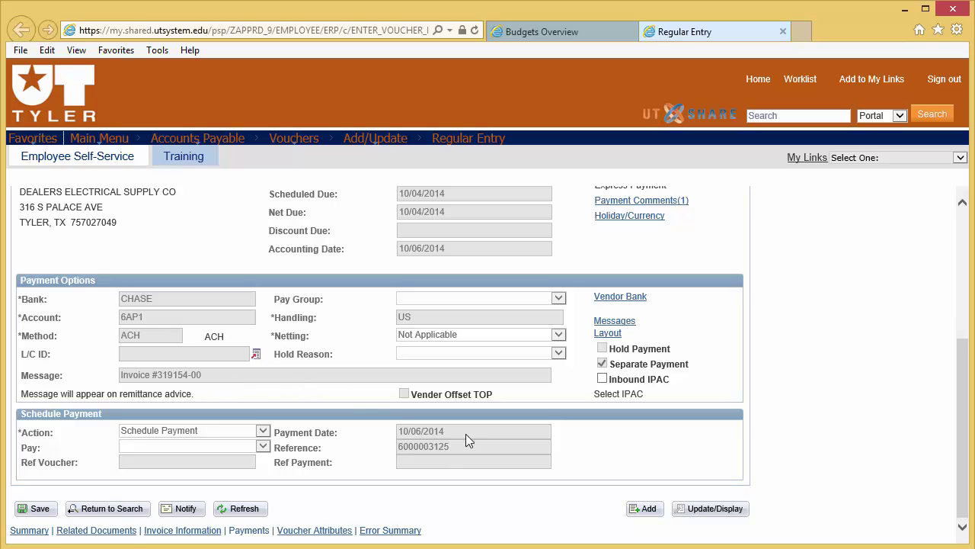
pyautogui.scroll(3, 467, 440)
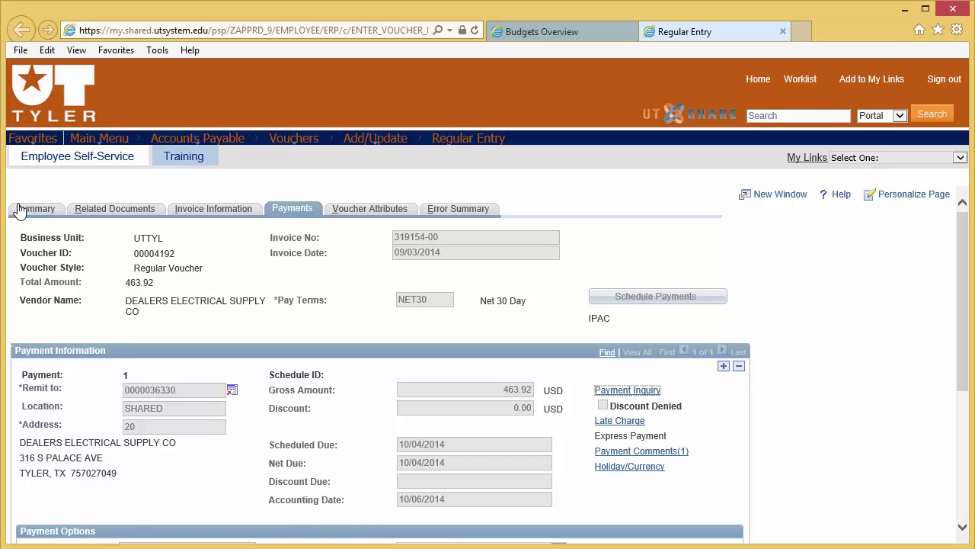
pyautogui.click(783, 32)
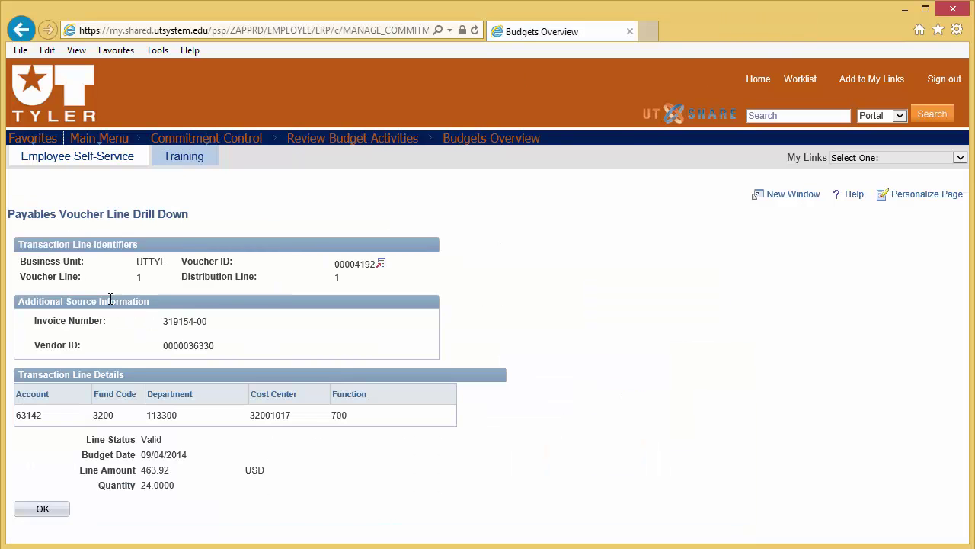